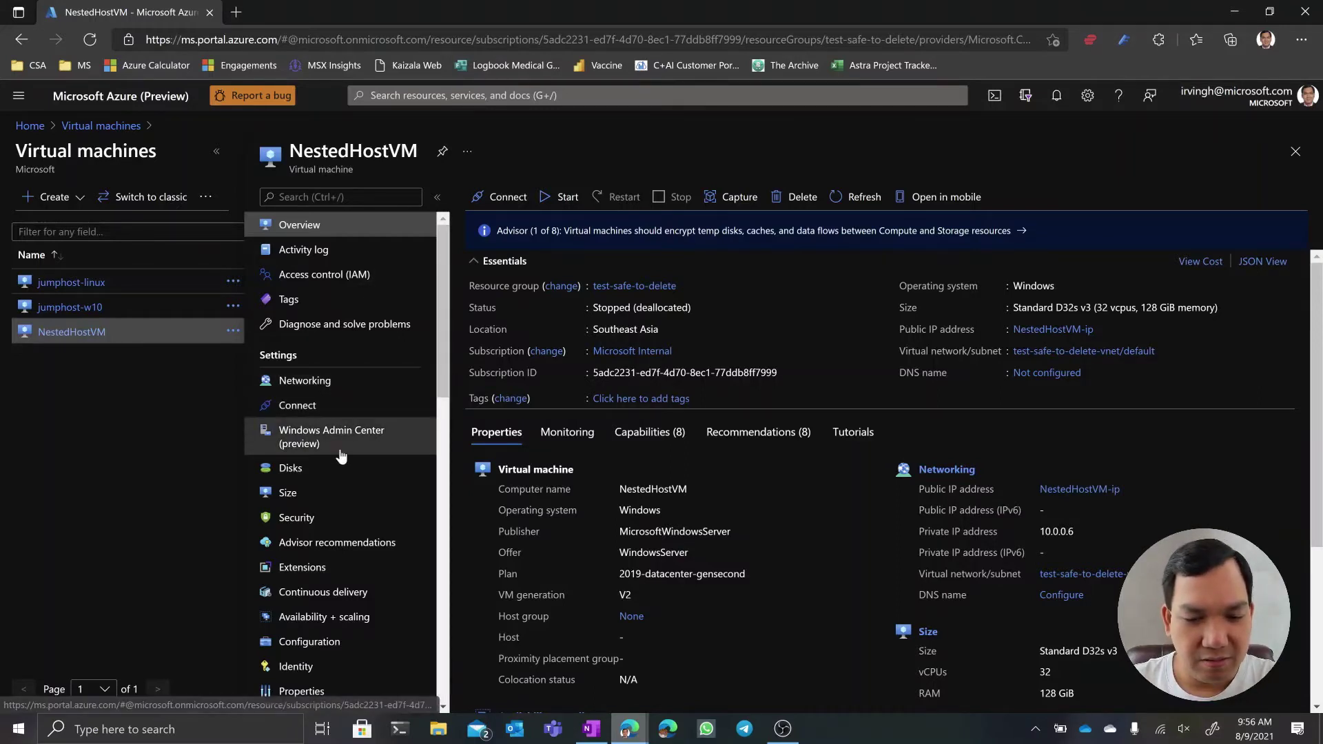
Start a snapshot of NestedHostVM's OS disk and assign it to the azure-tips resource group.
left_click(306, 470)
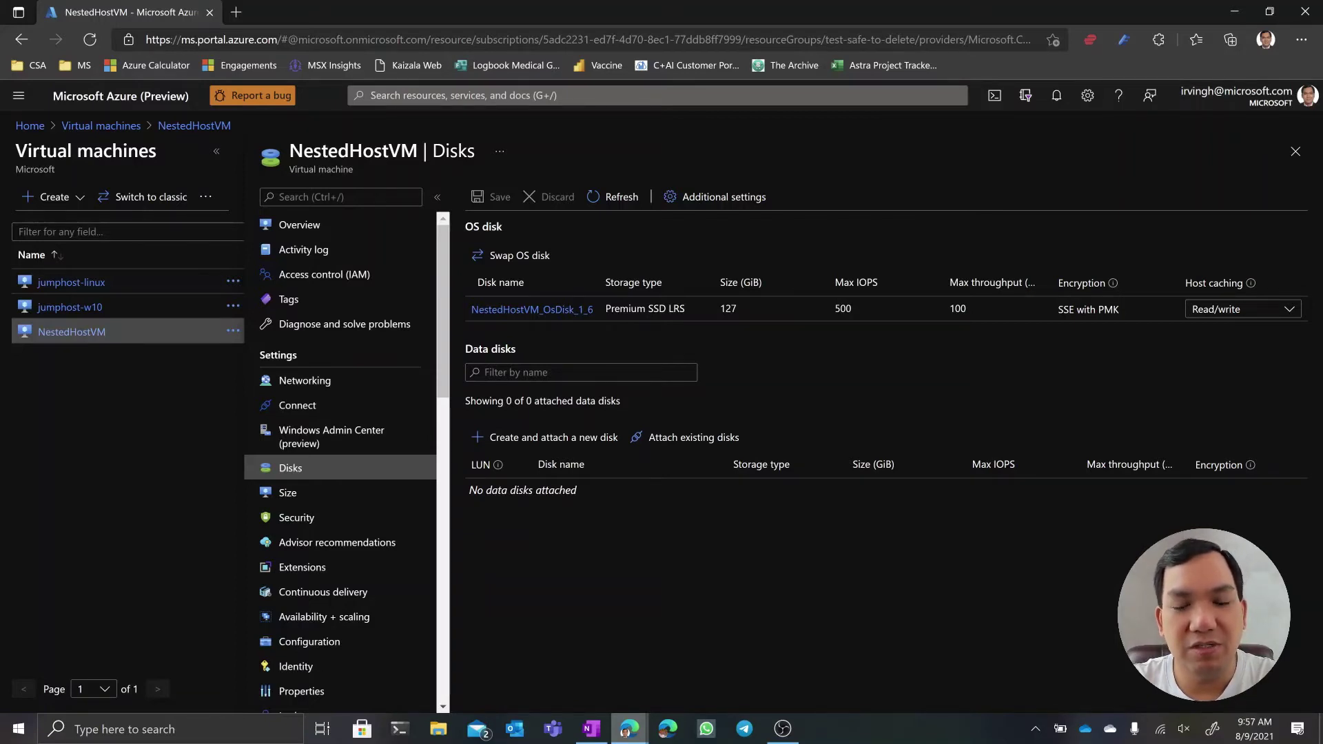
left_click(548, 314)
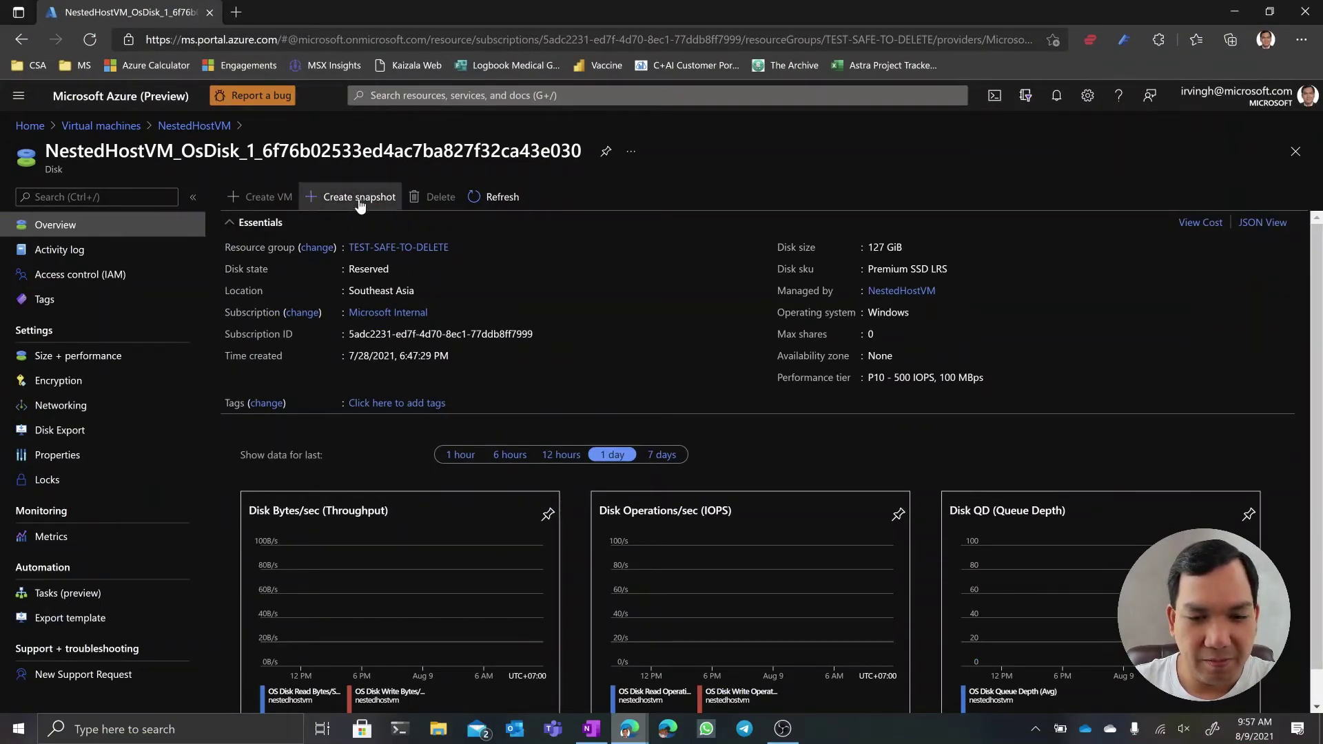
left_click(358, 198)
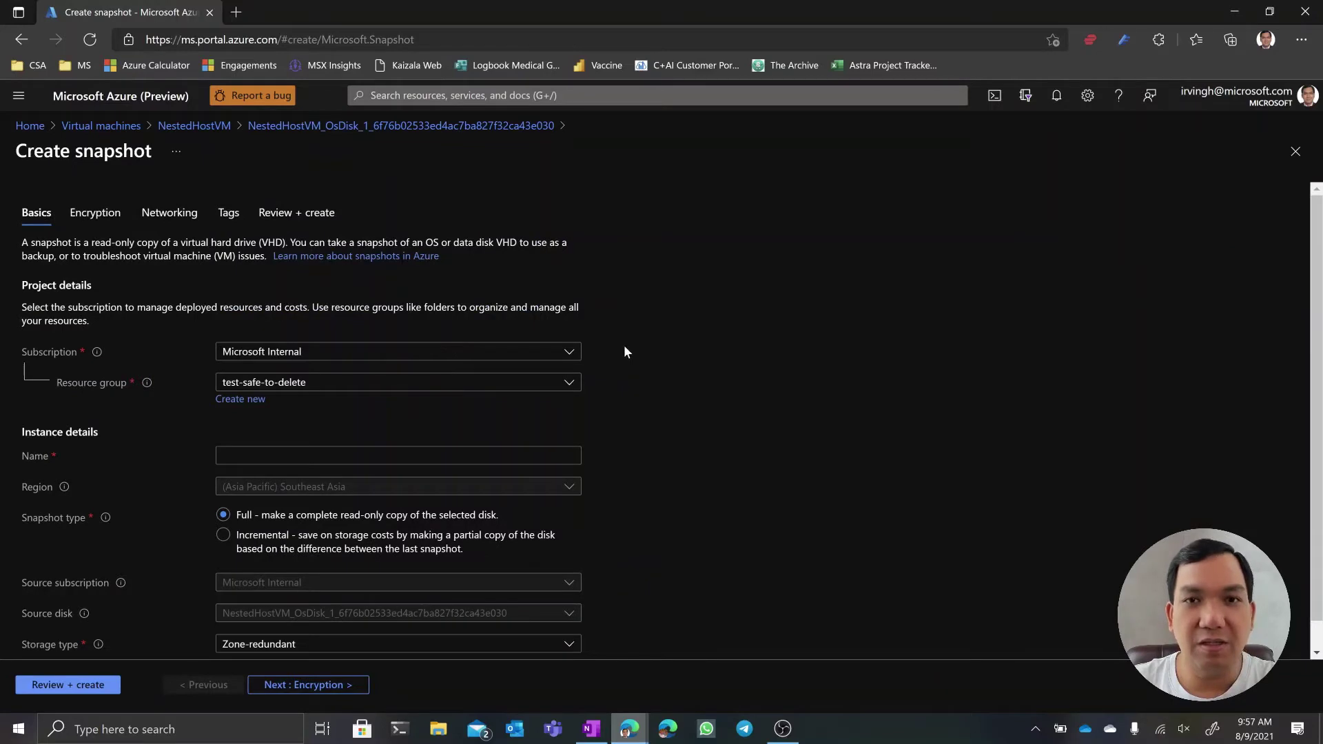
left_click(570, 384)
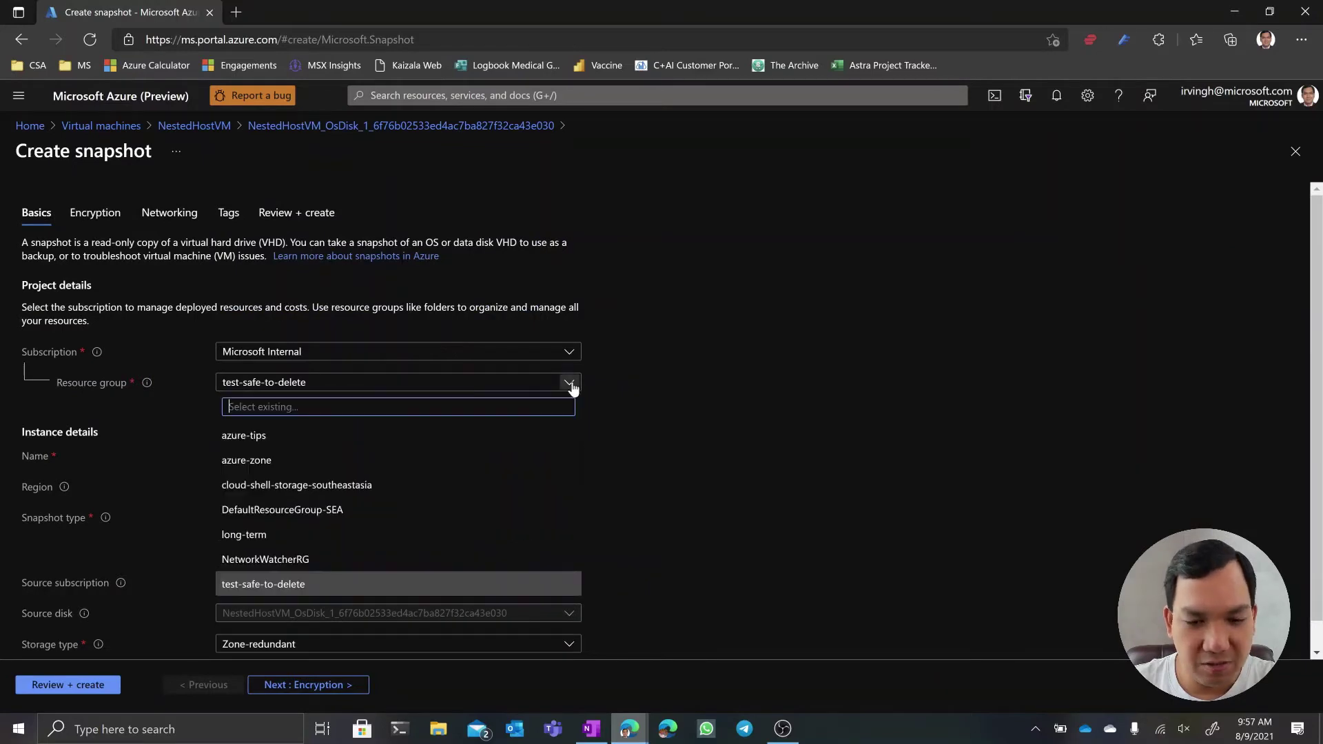
left_click(423, 435)
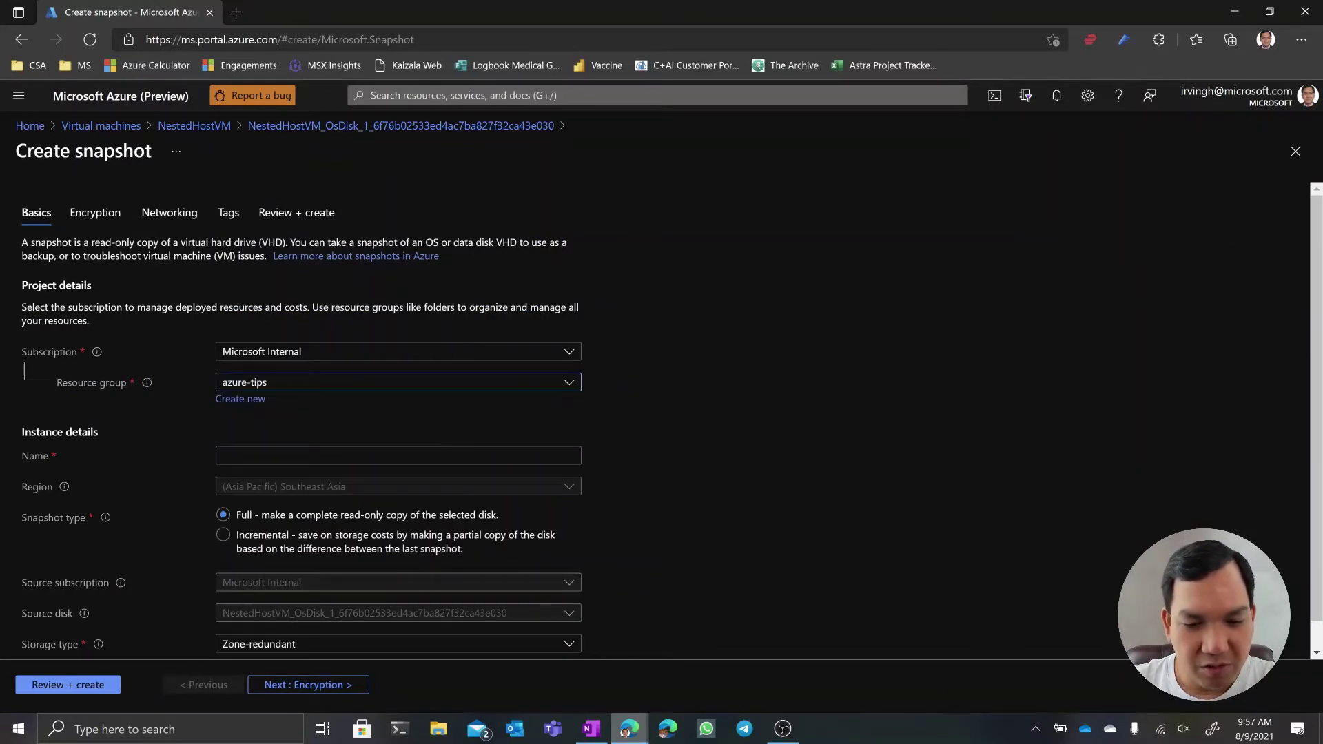
Name the snapshot vmclonedemo.
left_click(398, 455)
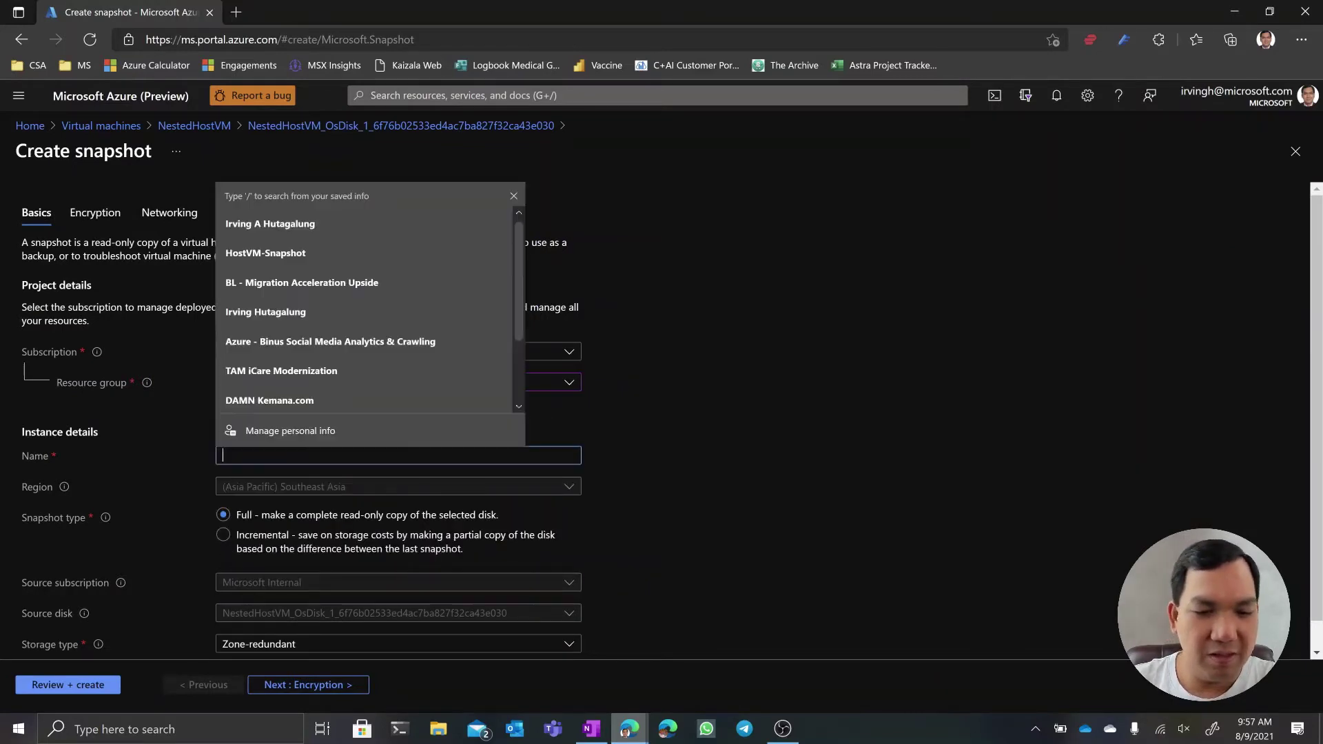
left_click(675, 460)
left_click(398, 455)
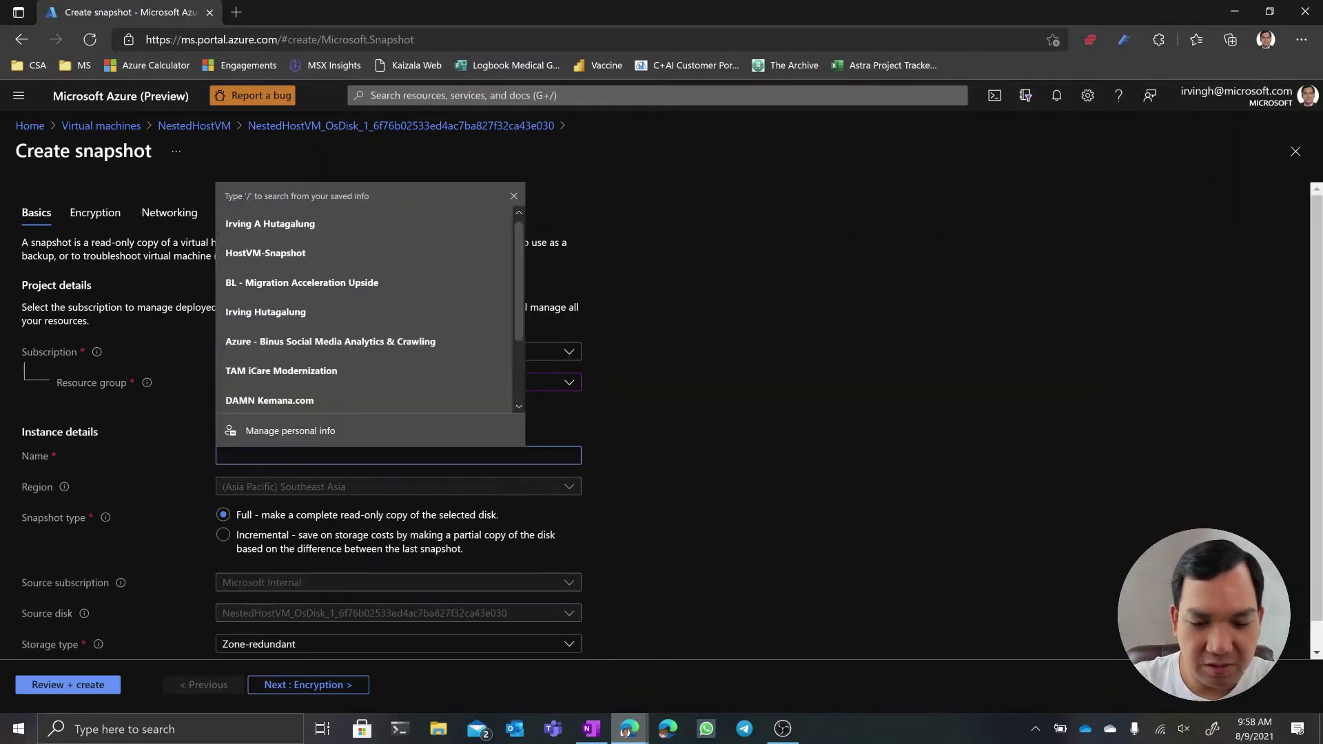
type("azreus")
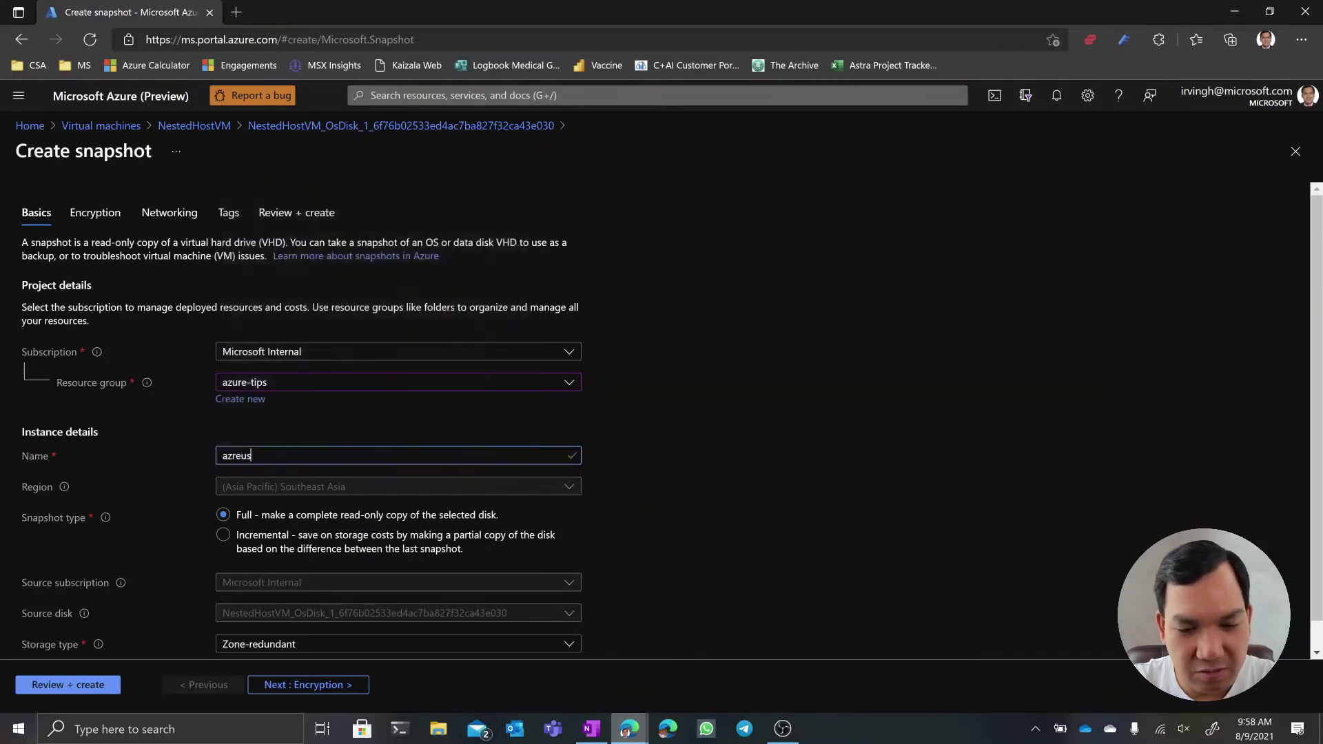
key("BackSpace")
key("BackSpace")
key("BackSpace")
type("u")
key("BackSpace")
key("BackSpace")
key("BackSpace")
type("vmclonedemo")
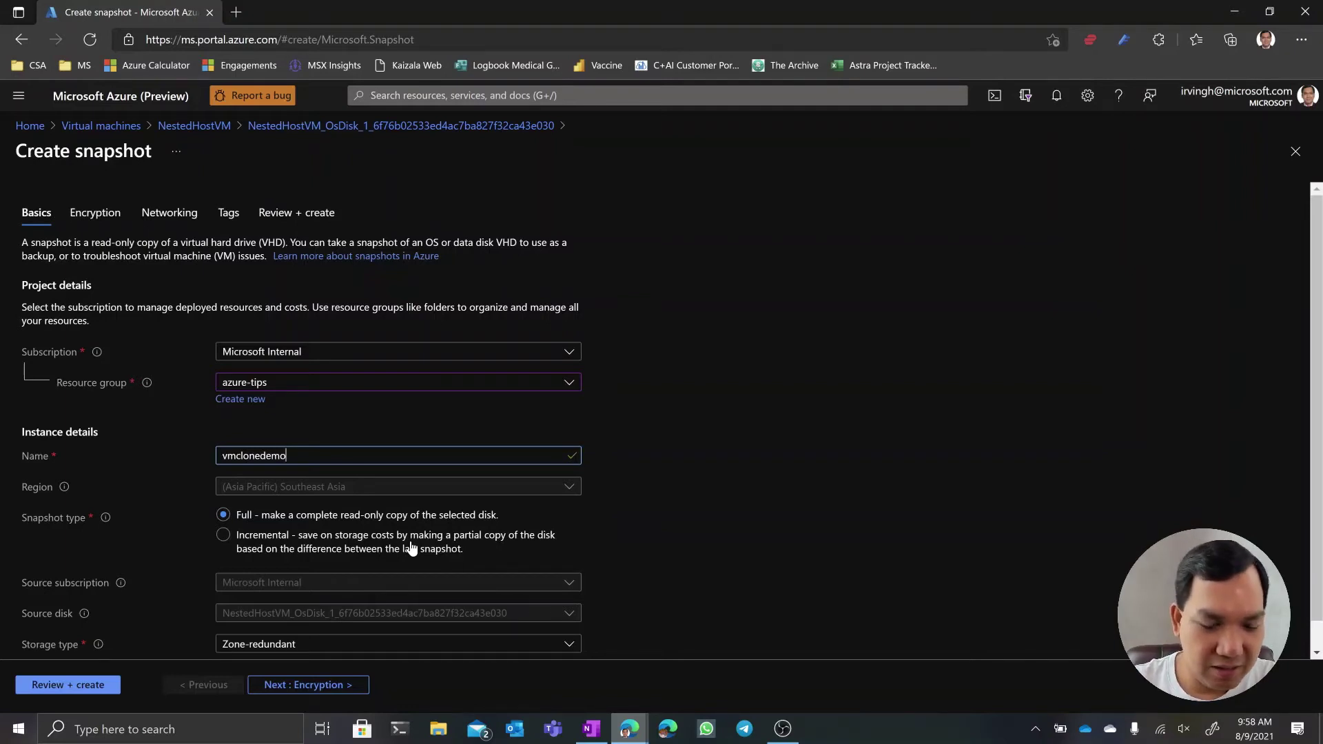
Set the snapshot's storage type to Standard HDD, leaving the snapshot type as Full.
scroll(611, 492, "down", 1)
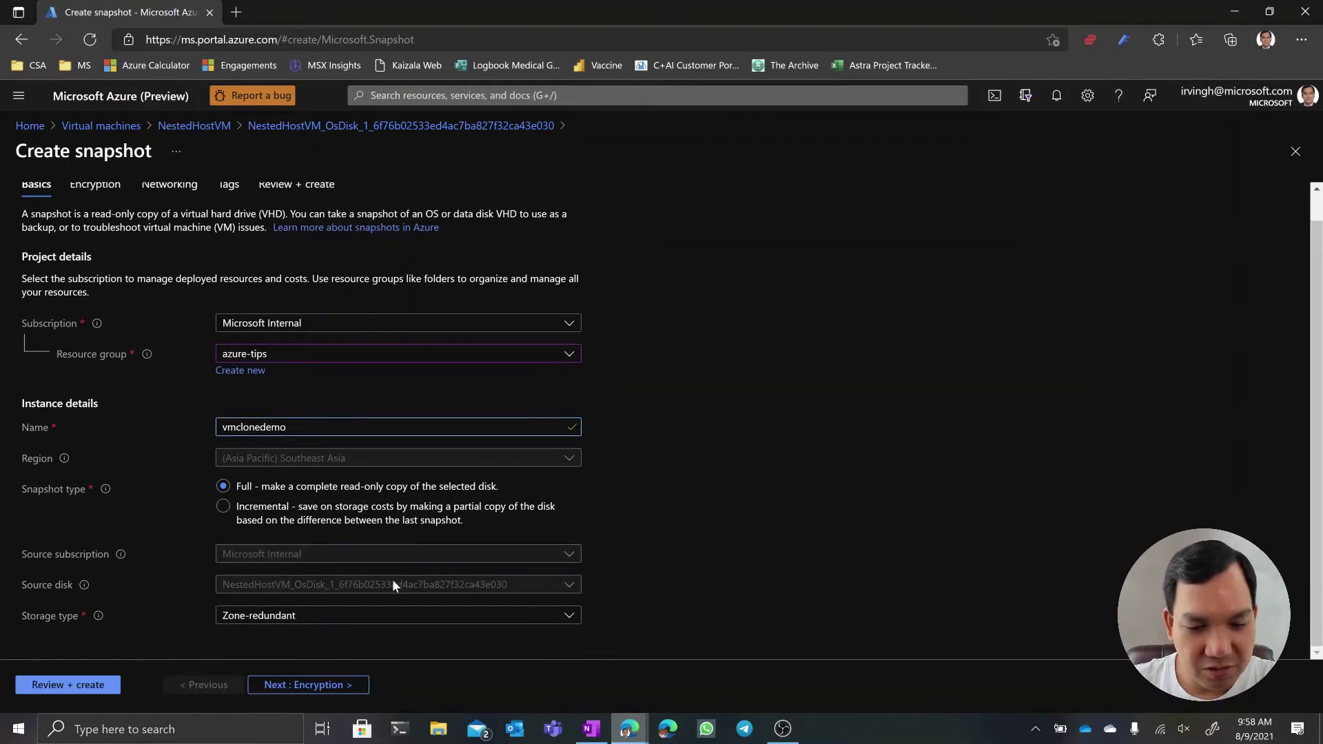
left_click(569, 616)
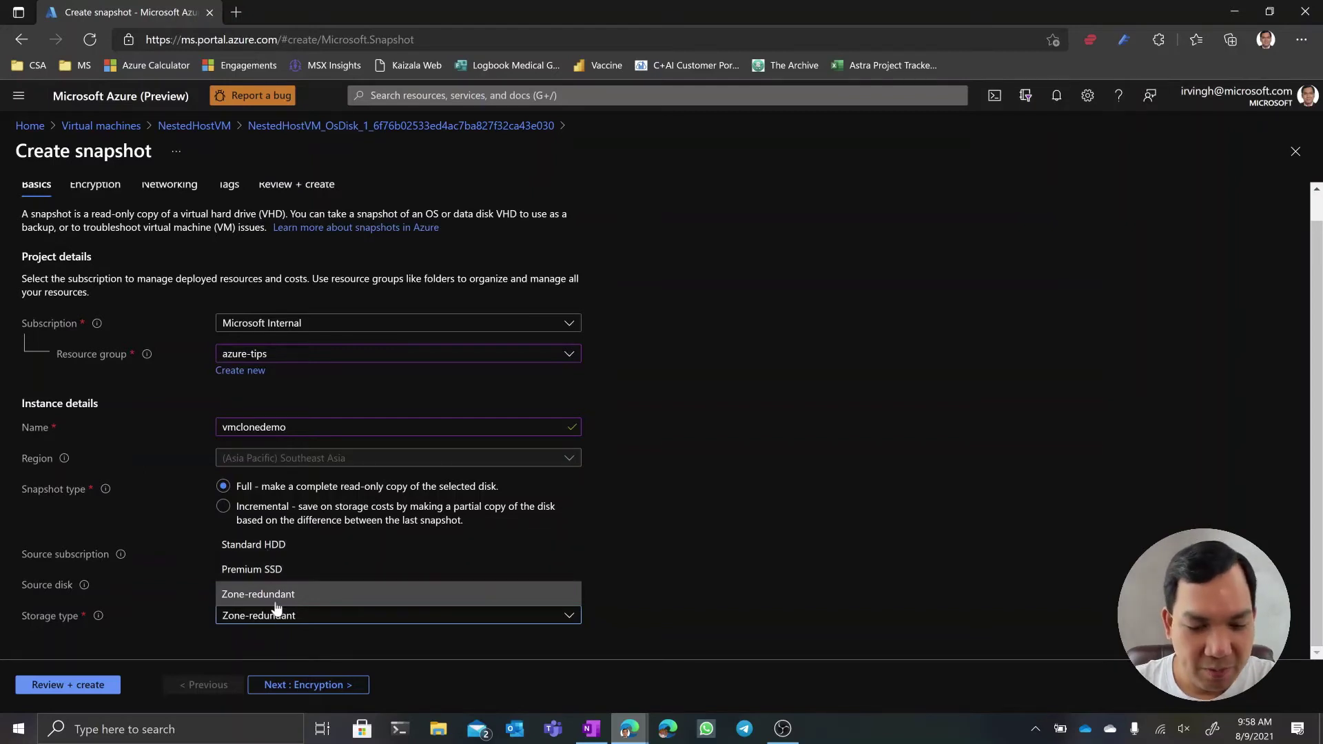
left_click(270, 551)
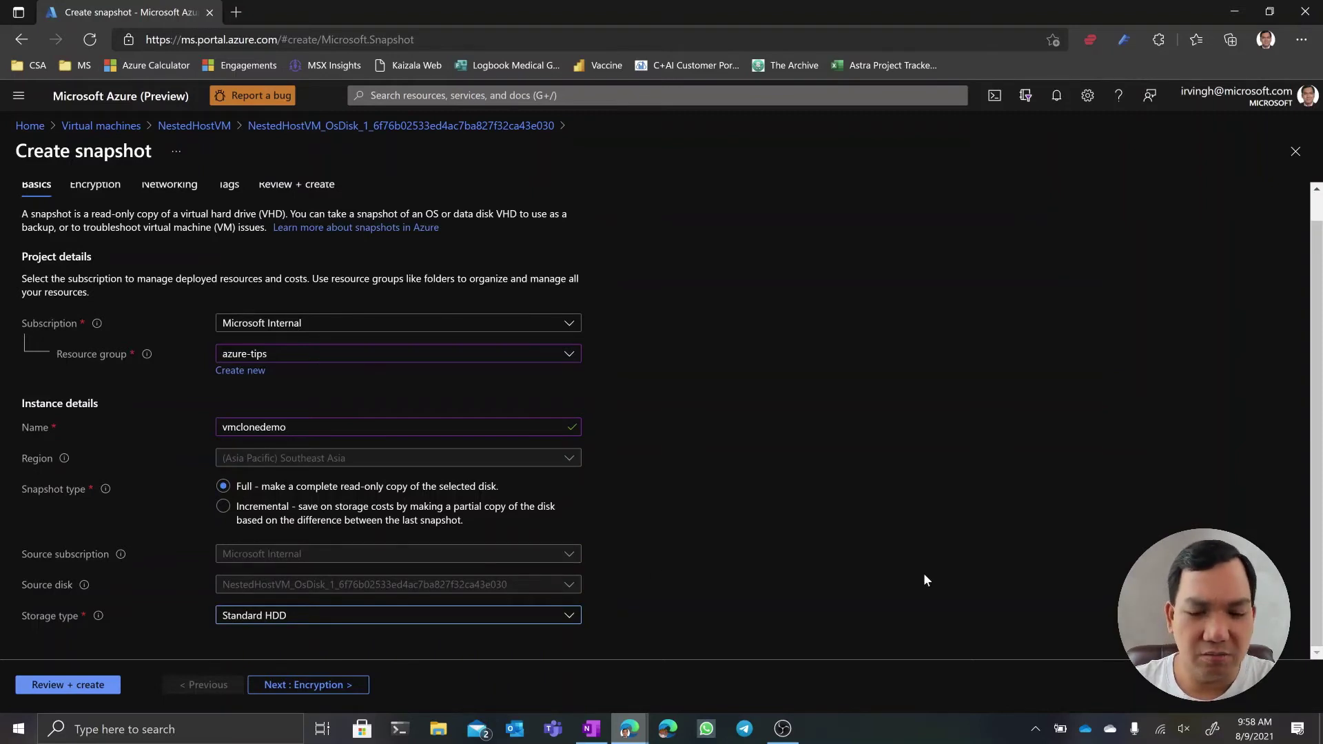
Keep the default encryption, set the network connectivity method to Deny all, and create the snapshot without tags.
left_click(330, 684)
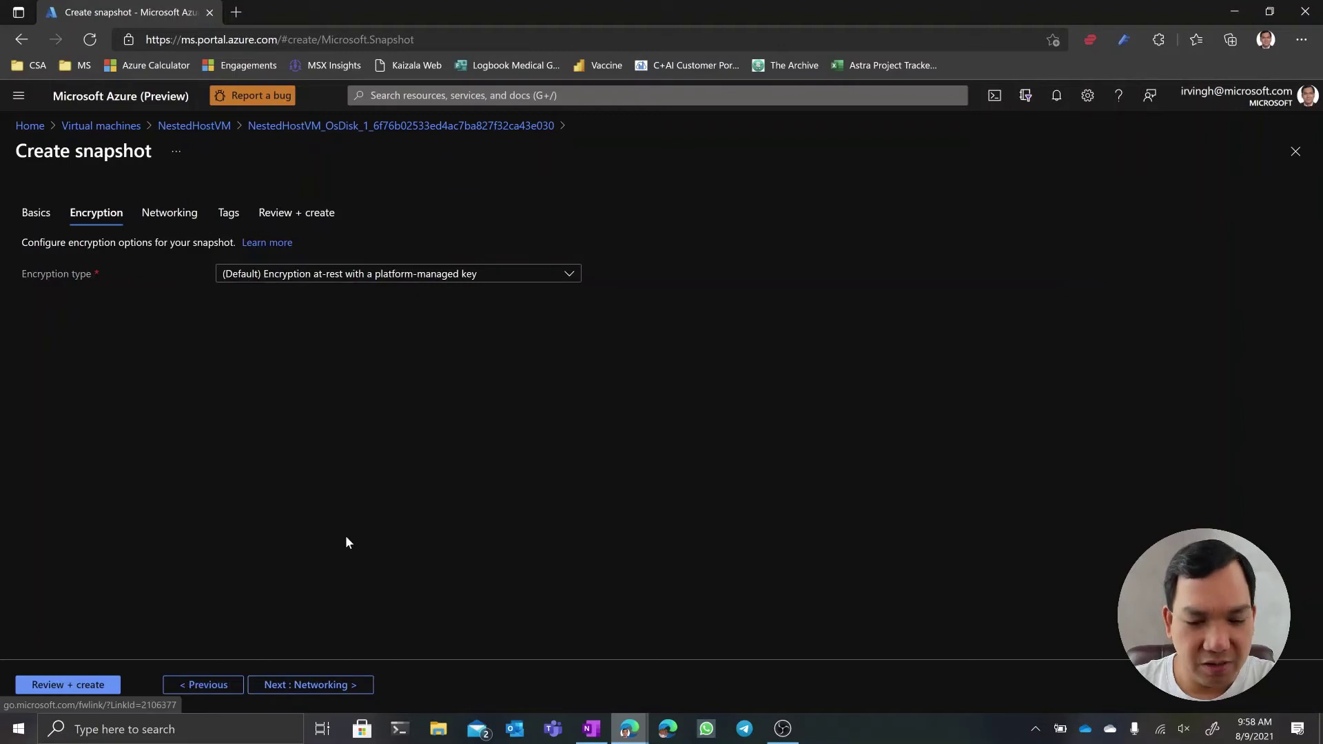
left_click(327, 684)
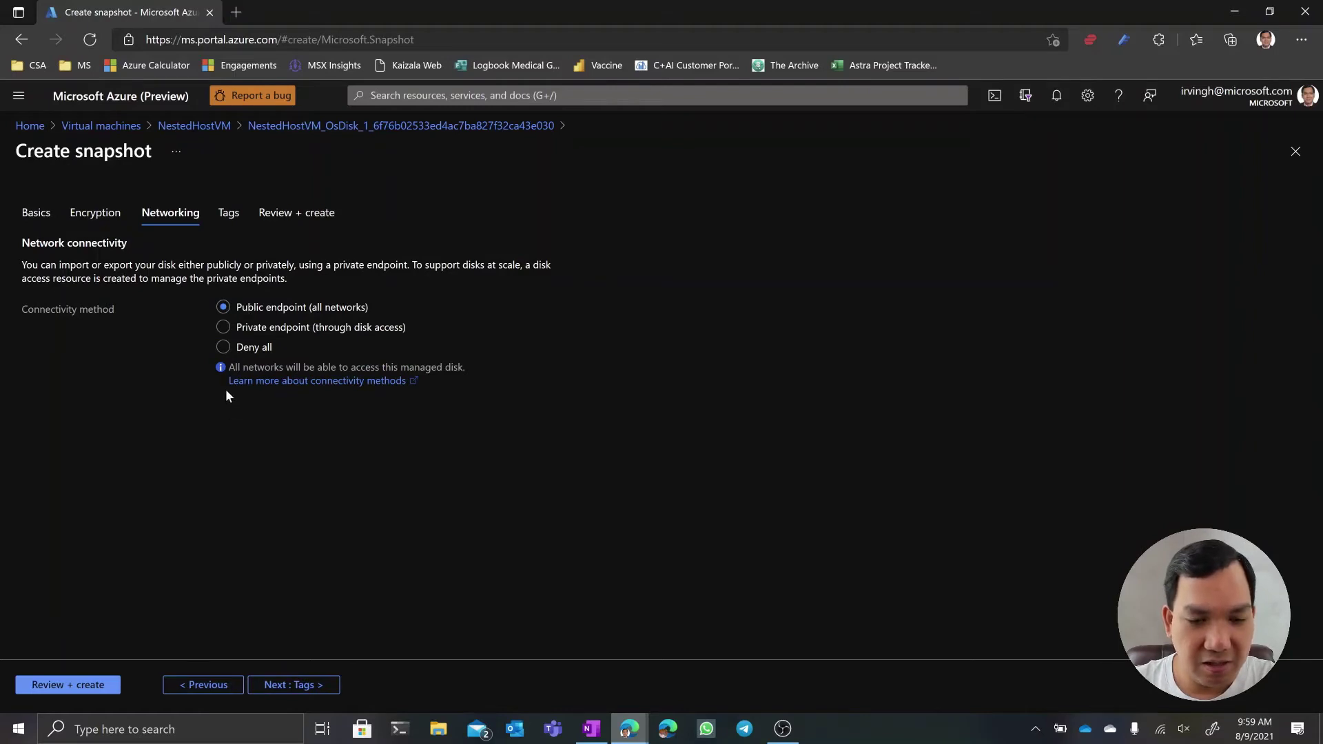
left_click(223, 348)
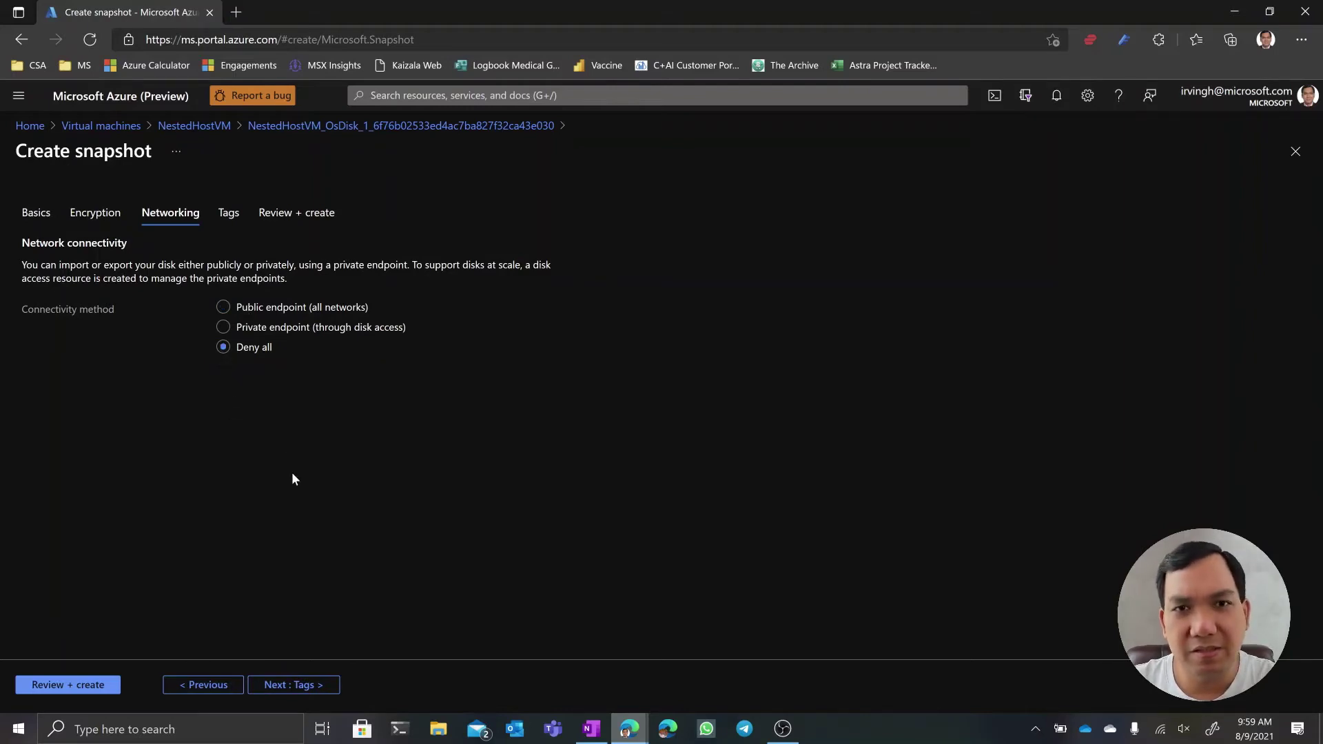
left_click(315, 685)
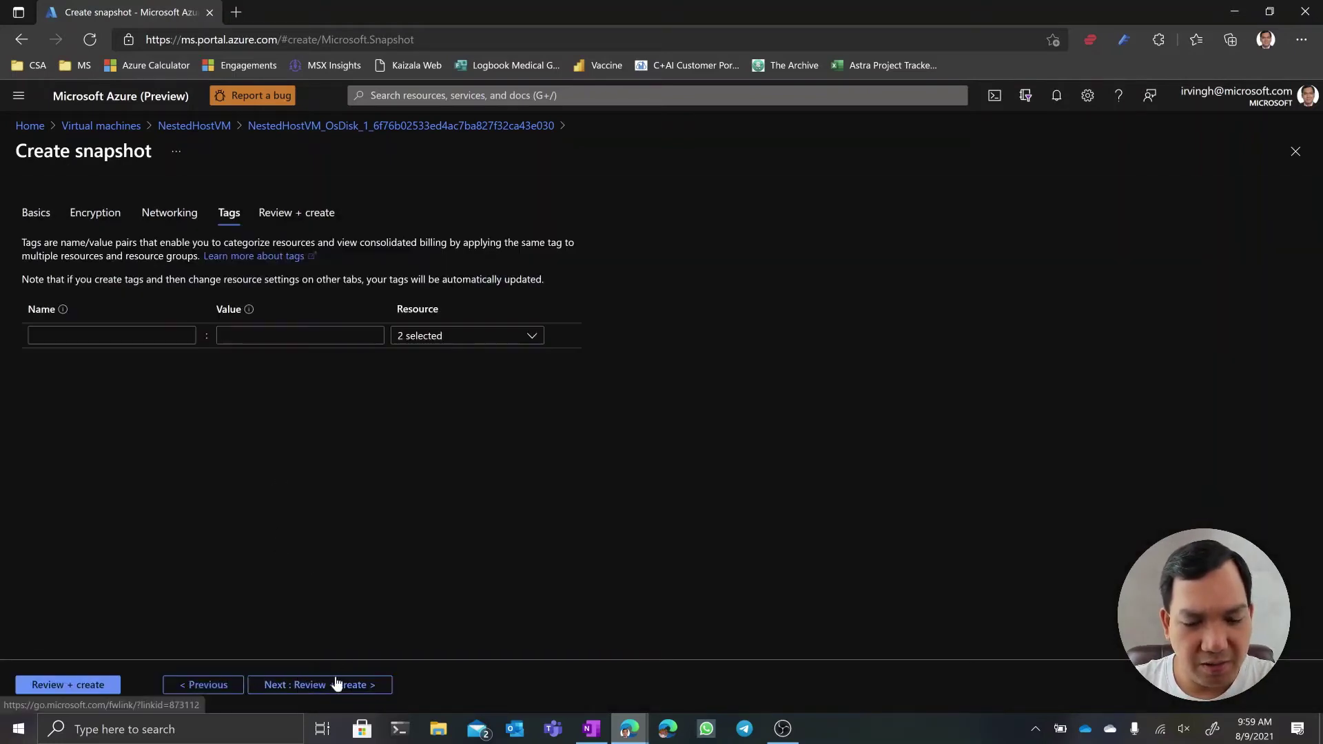
left_click(337, 685)
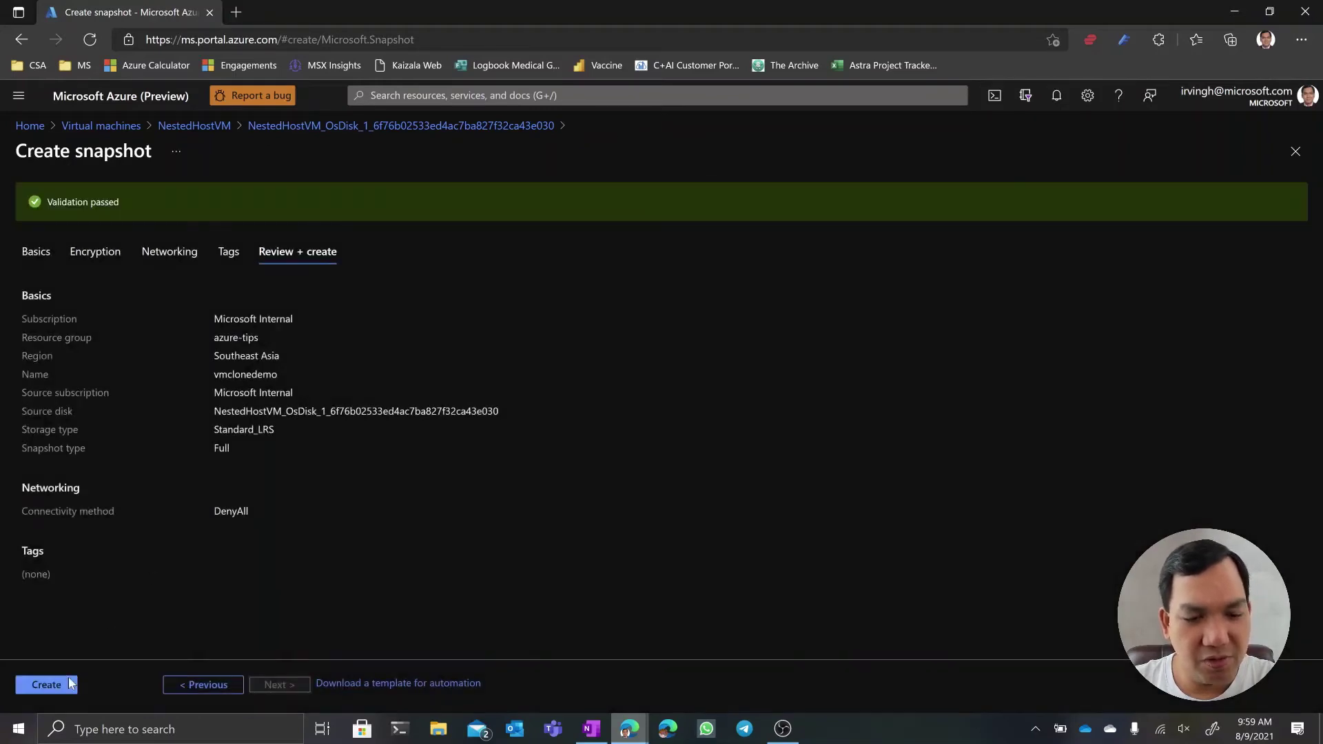
left_click(49, 686)
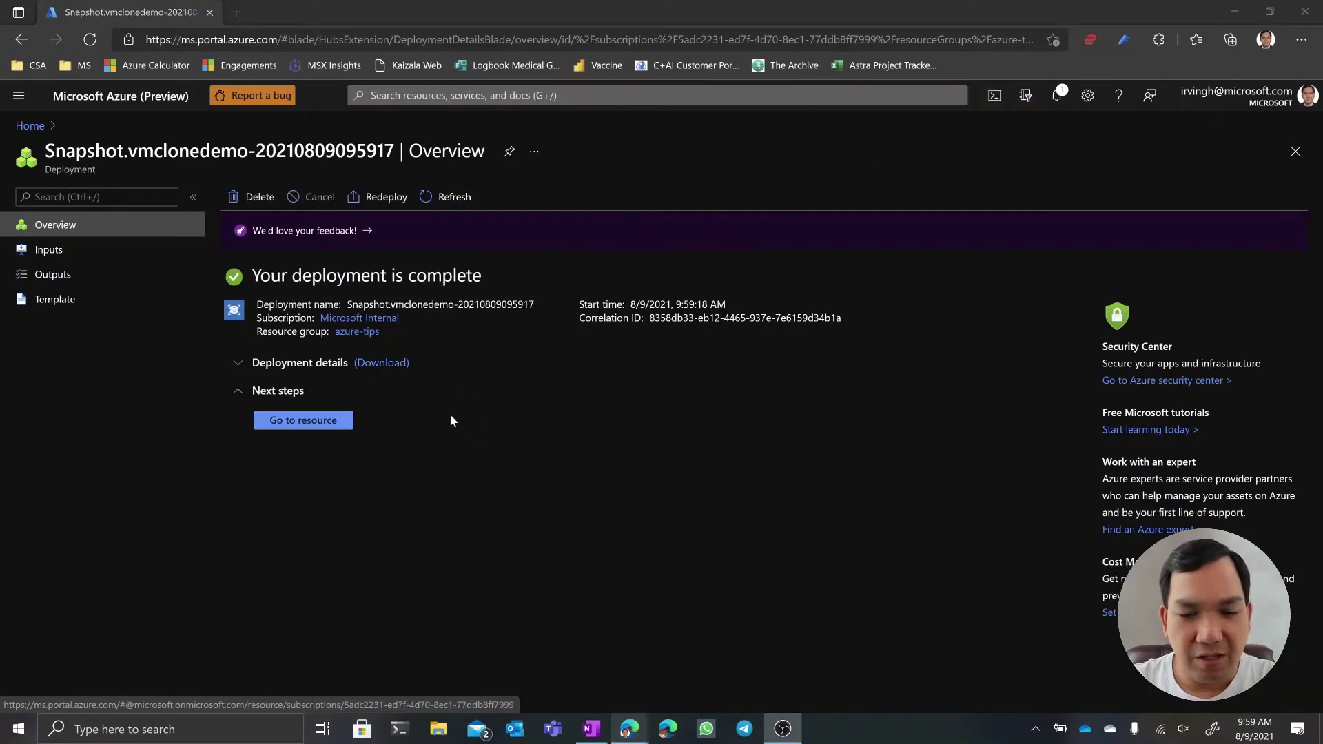
Start a managed disk from the vmclonedemo snapshot and name it hasilclone-disk.
left_click(329, 426)
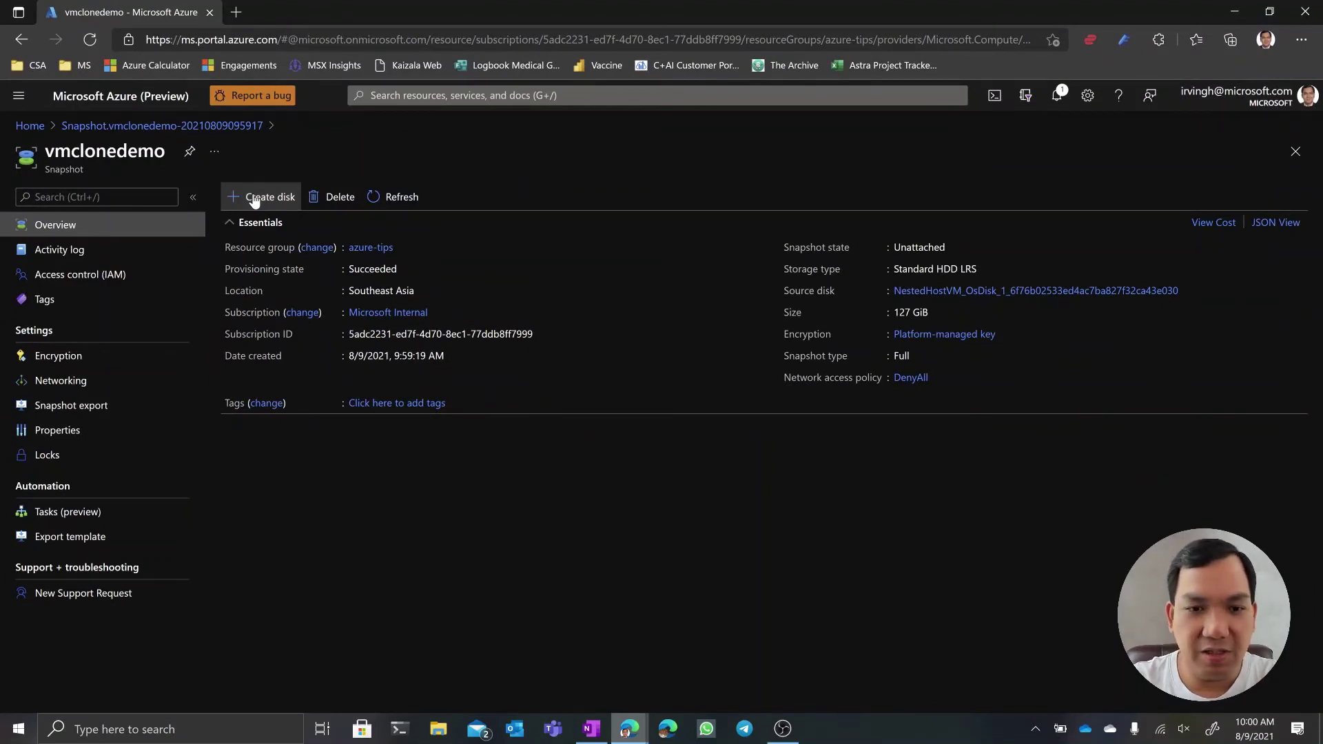
left_click(254, 198)
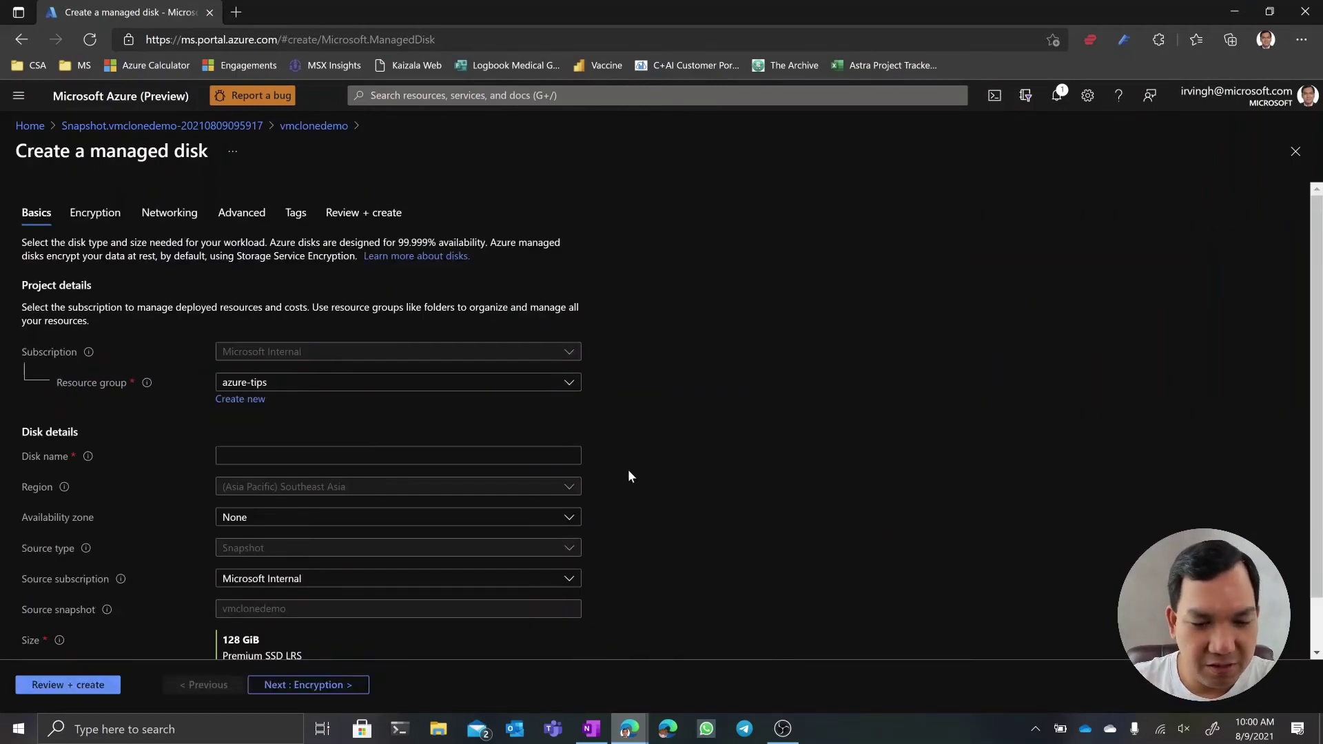
left_click(399, 455)
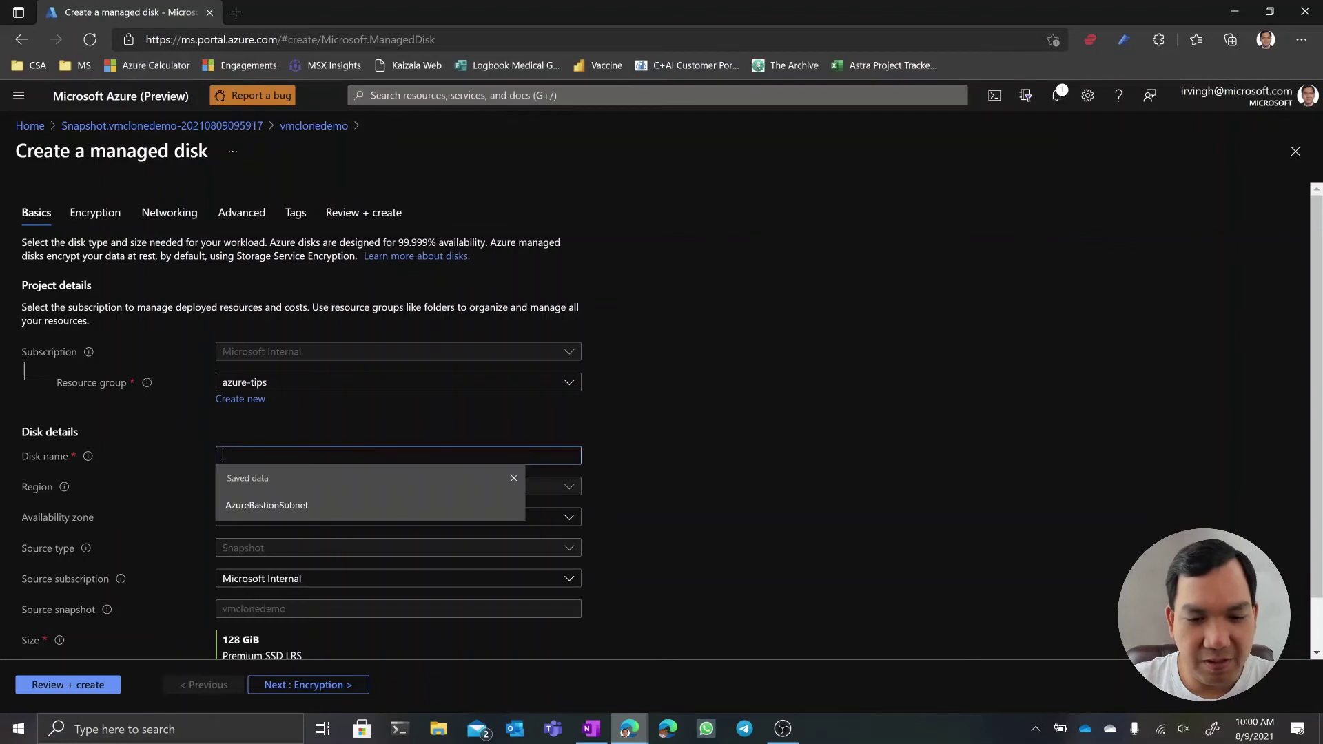
type("hasil")
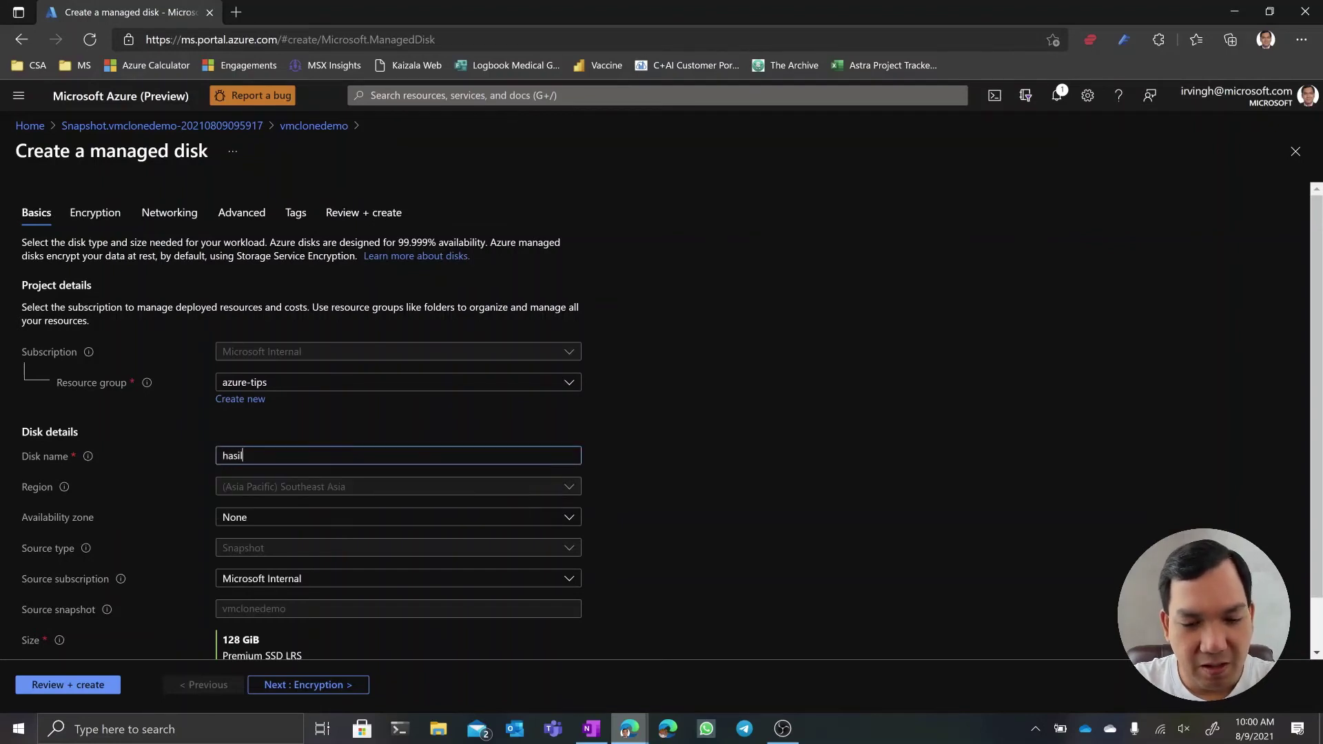
type("clone")
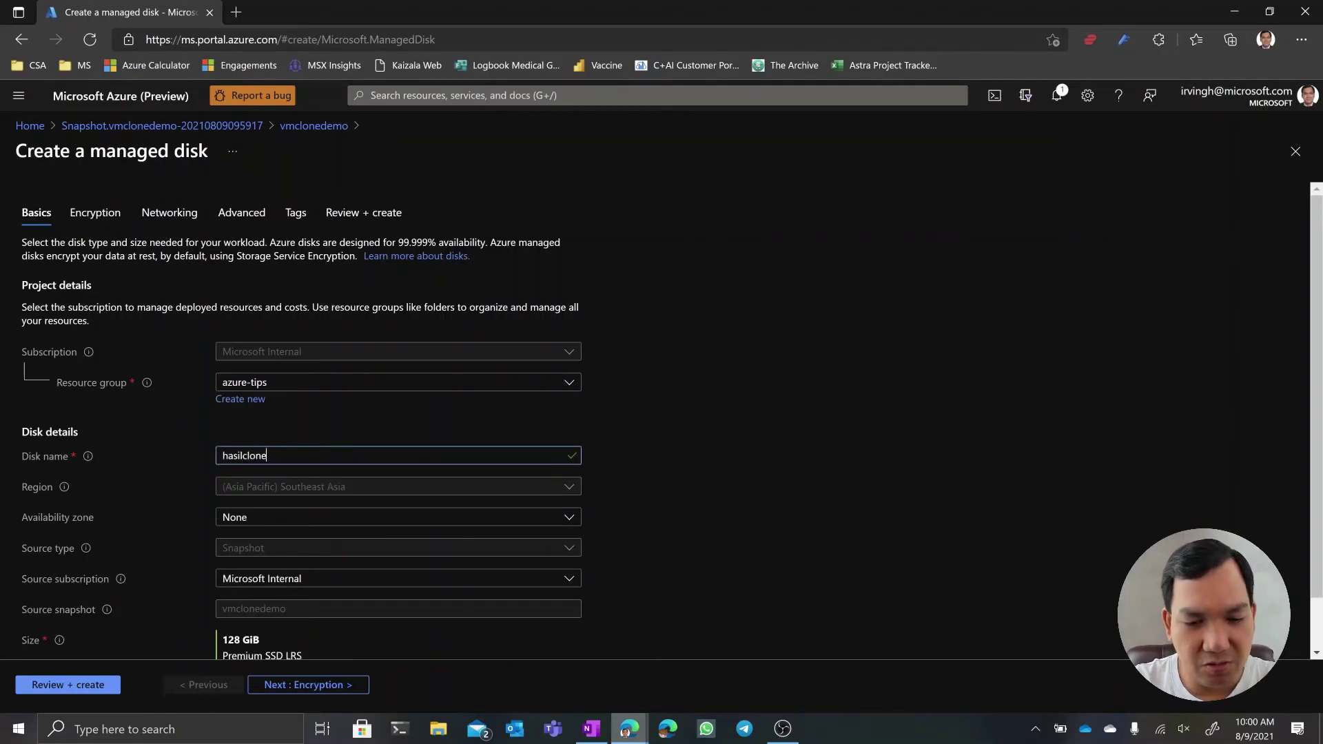
type("-disk")
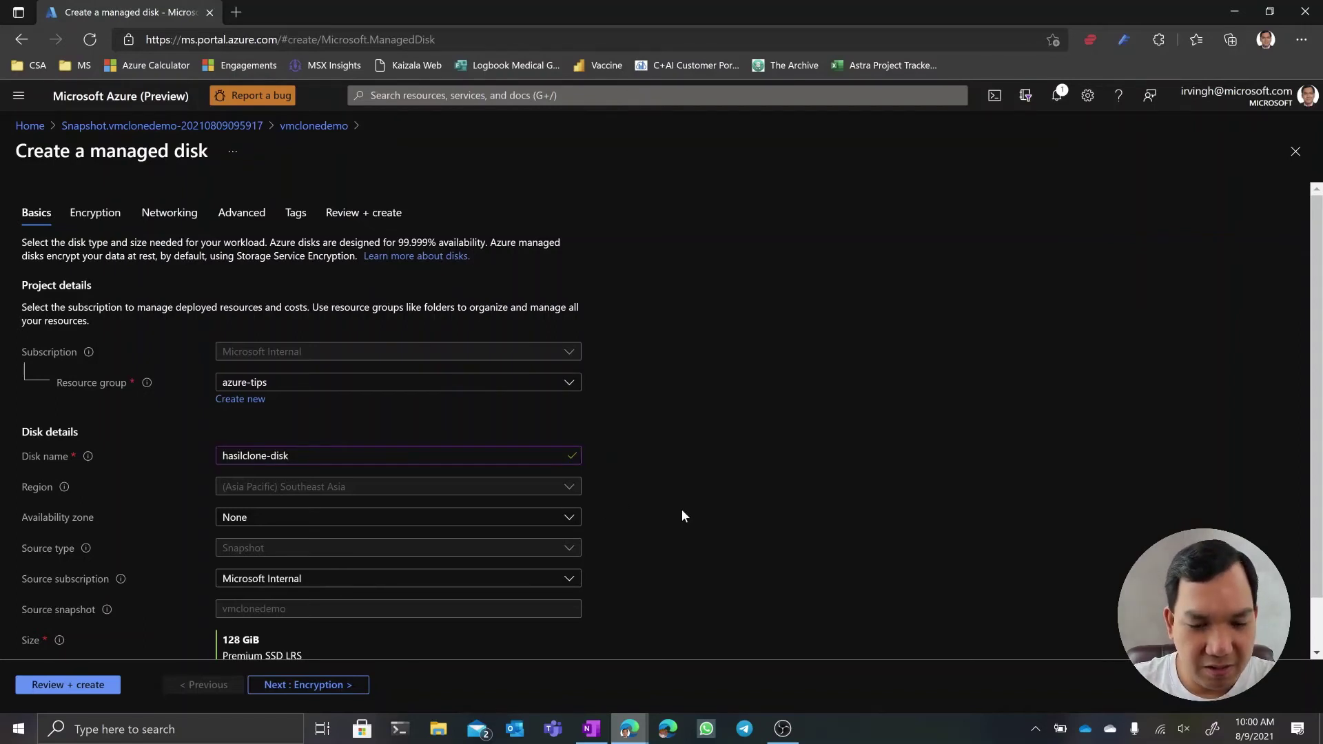
Keep the managed disk's default size, encryption, networking, sharing and tag settings and proceed to the final review.
scroll(683, 515, "down", 1)
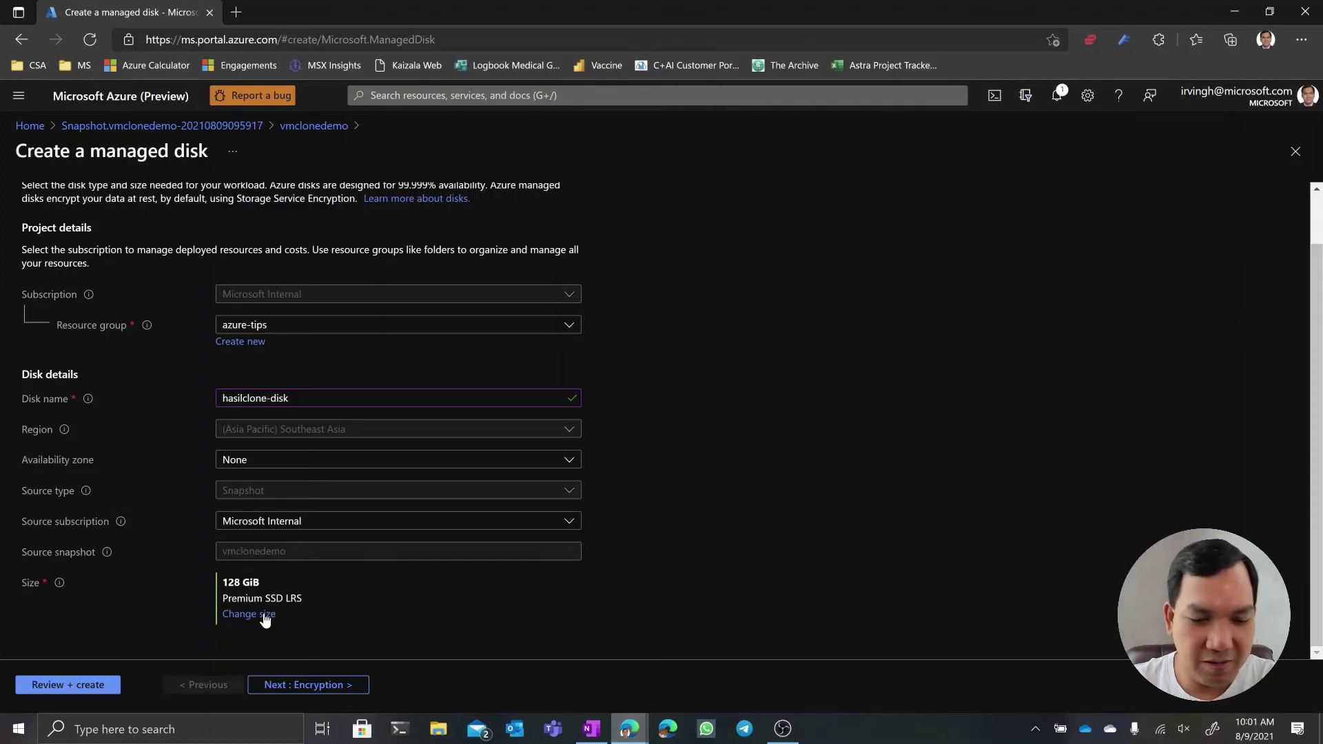
left_click(306, 683)
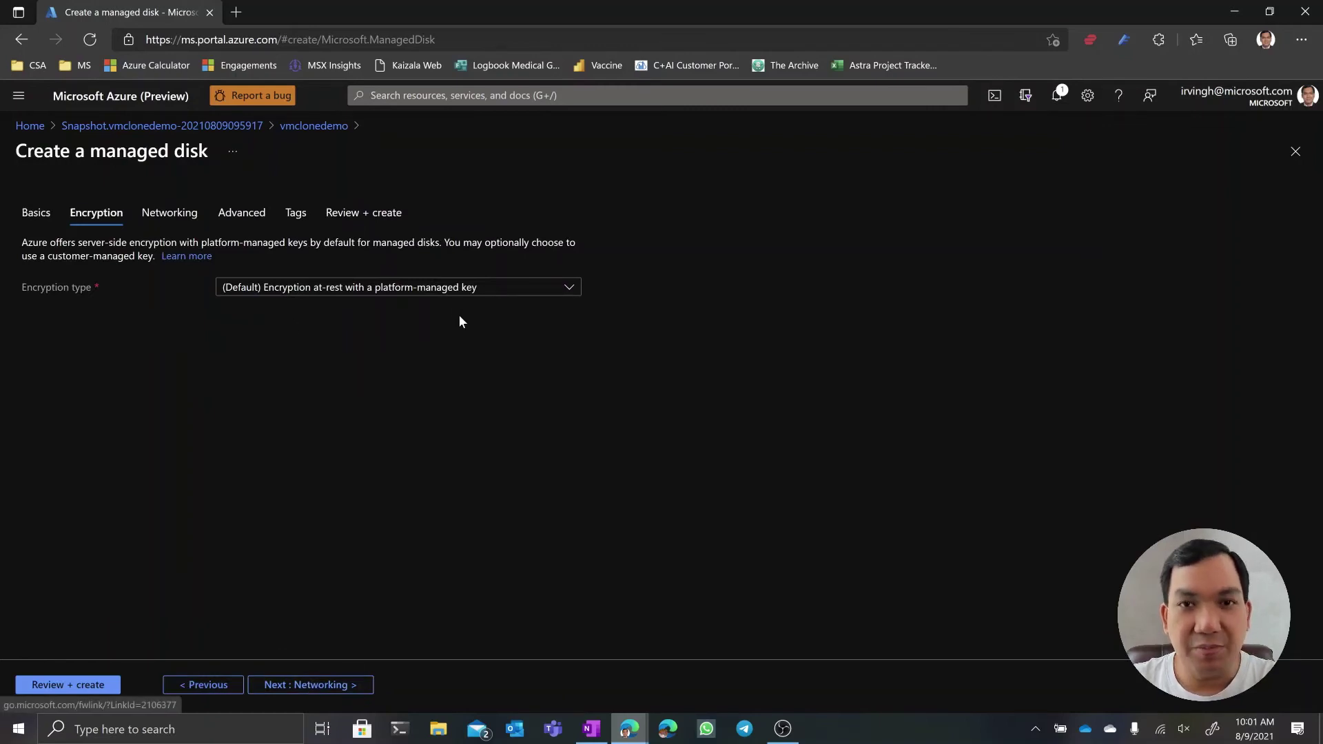
left_click(307, 684)
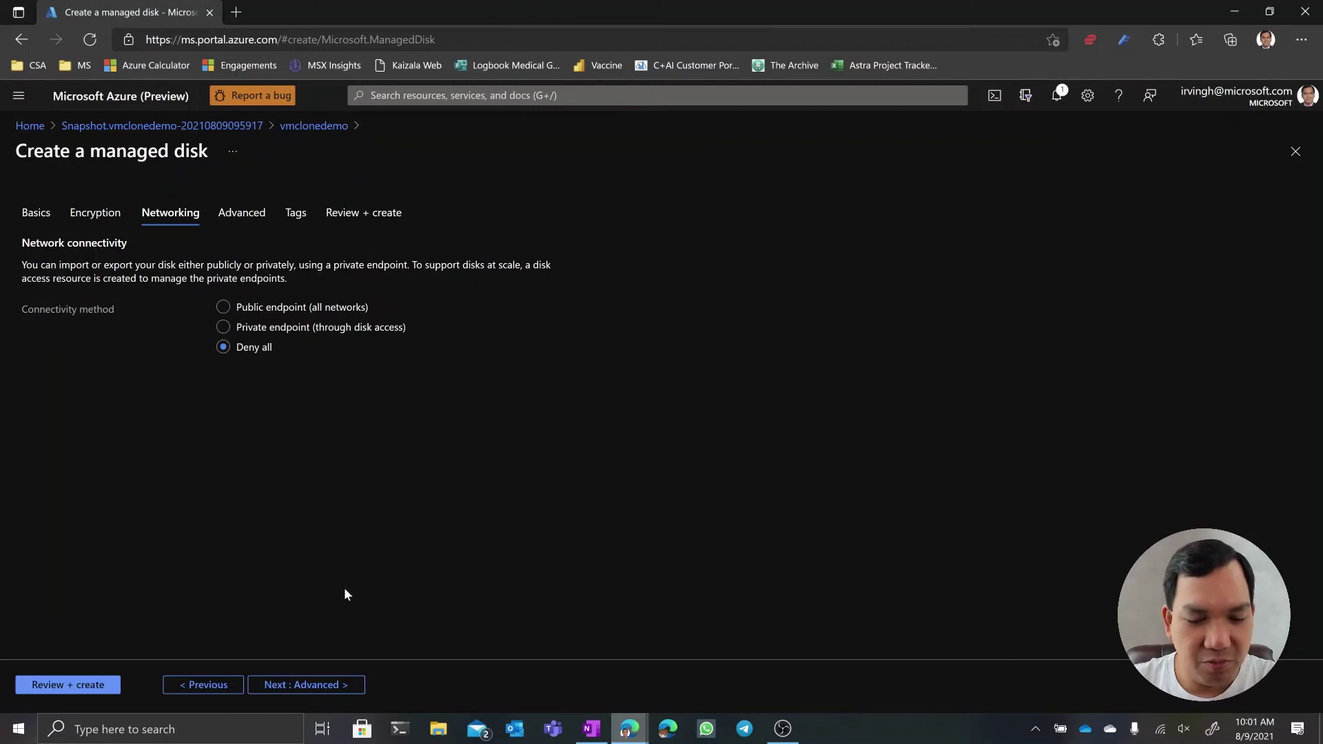
left_click(297, 685)
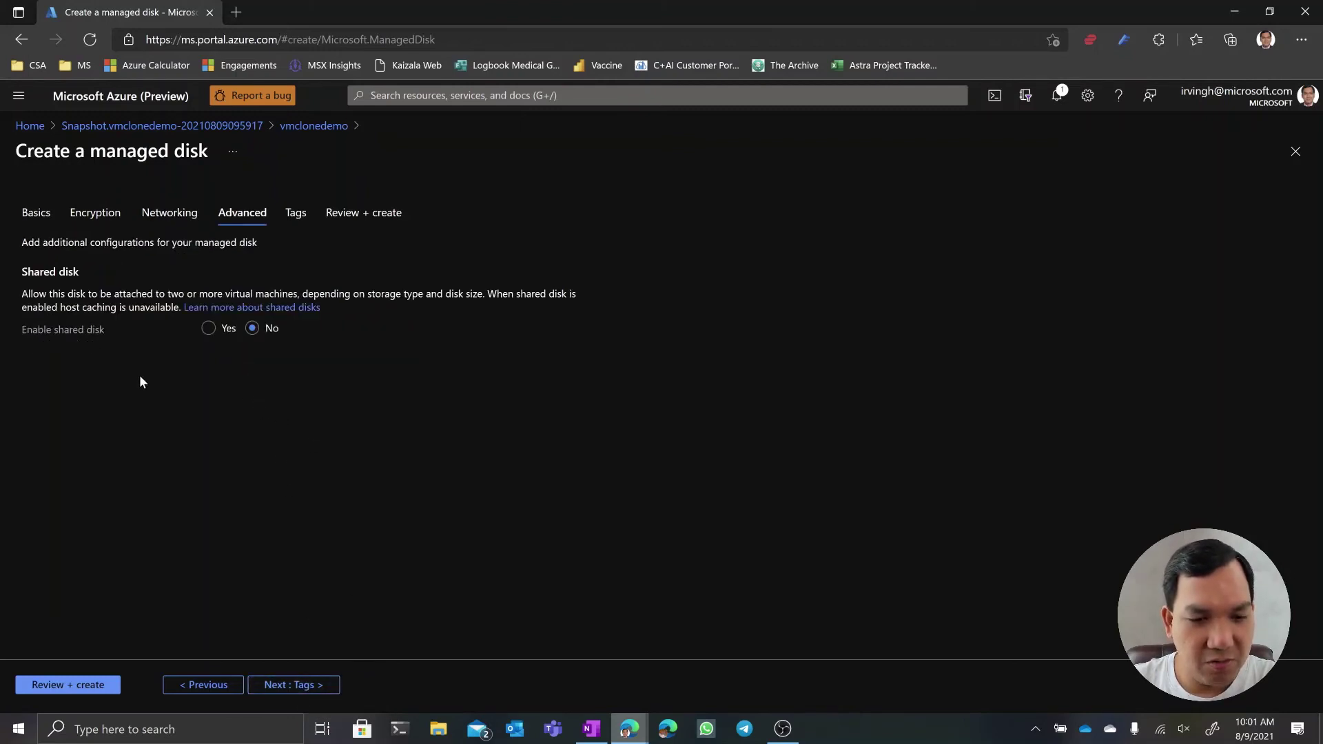
left_click(295, 685)
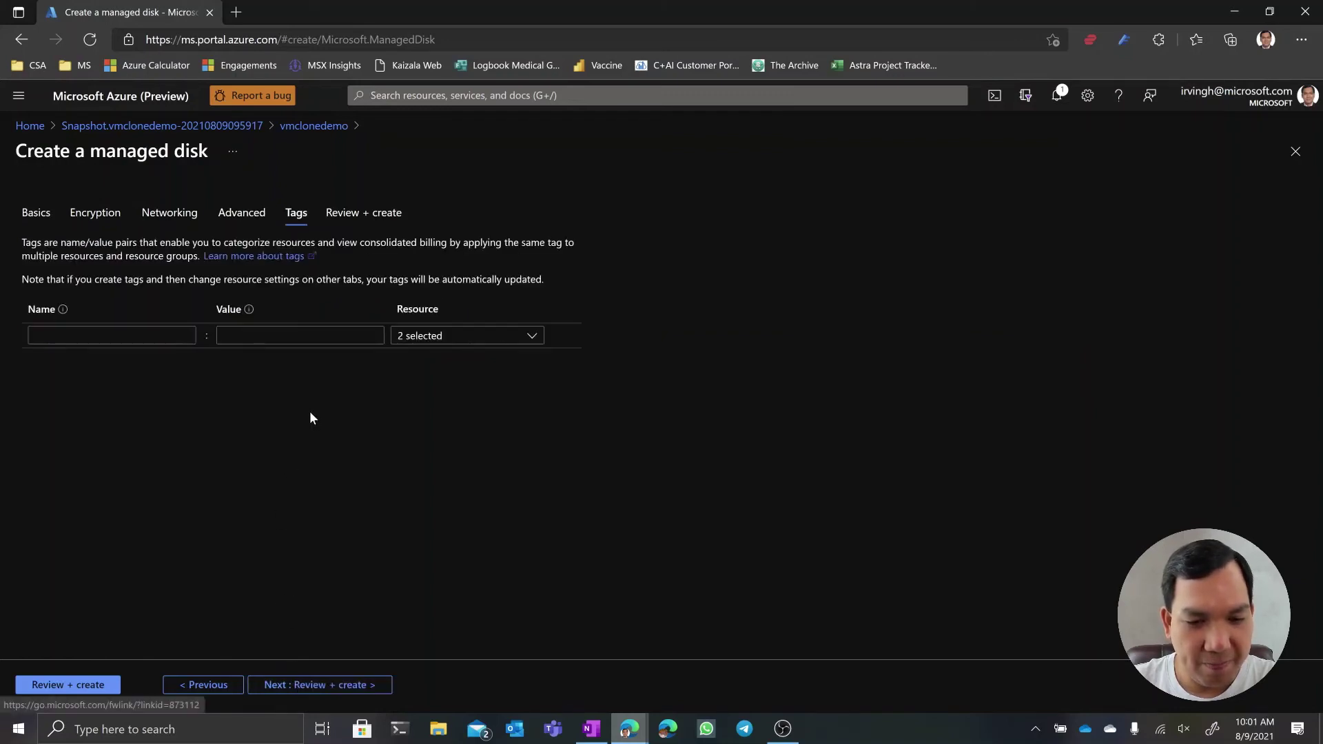
left_click(340, 687)
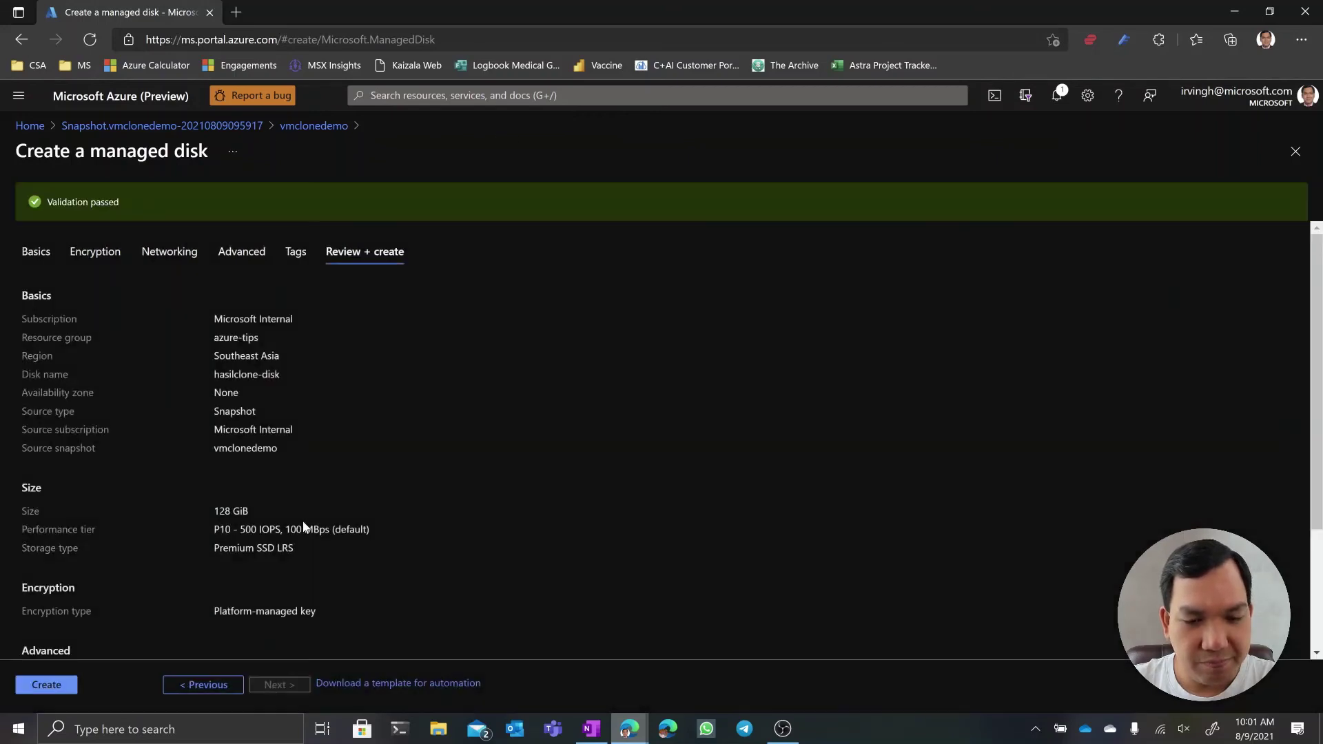
Check the configuration summary, create the managed disk, and open its resource page.
scroll(276, 417, "down", 1)
scroll(275, 419, "up", 1)
left_click(62, 686)
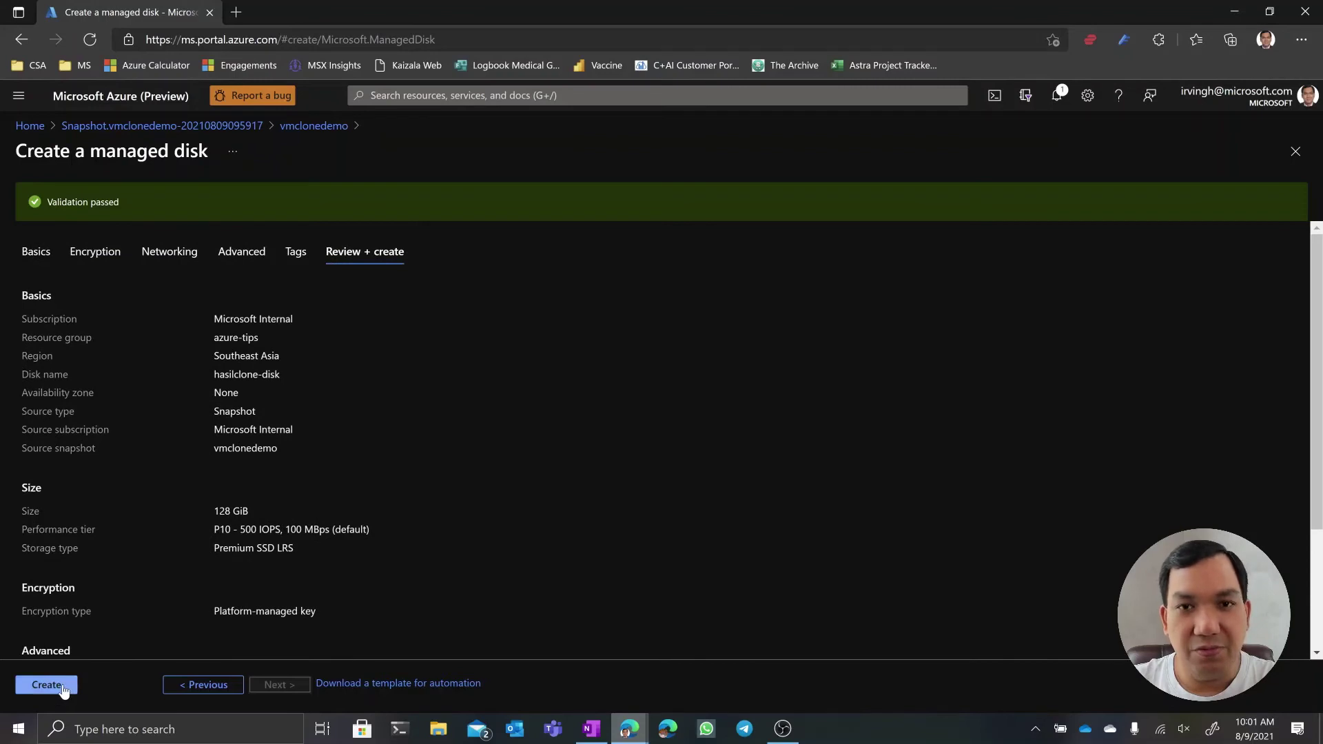
left_click(62, 687)
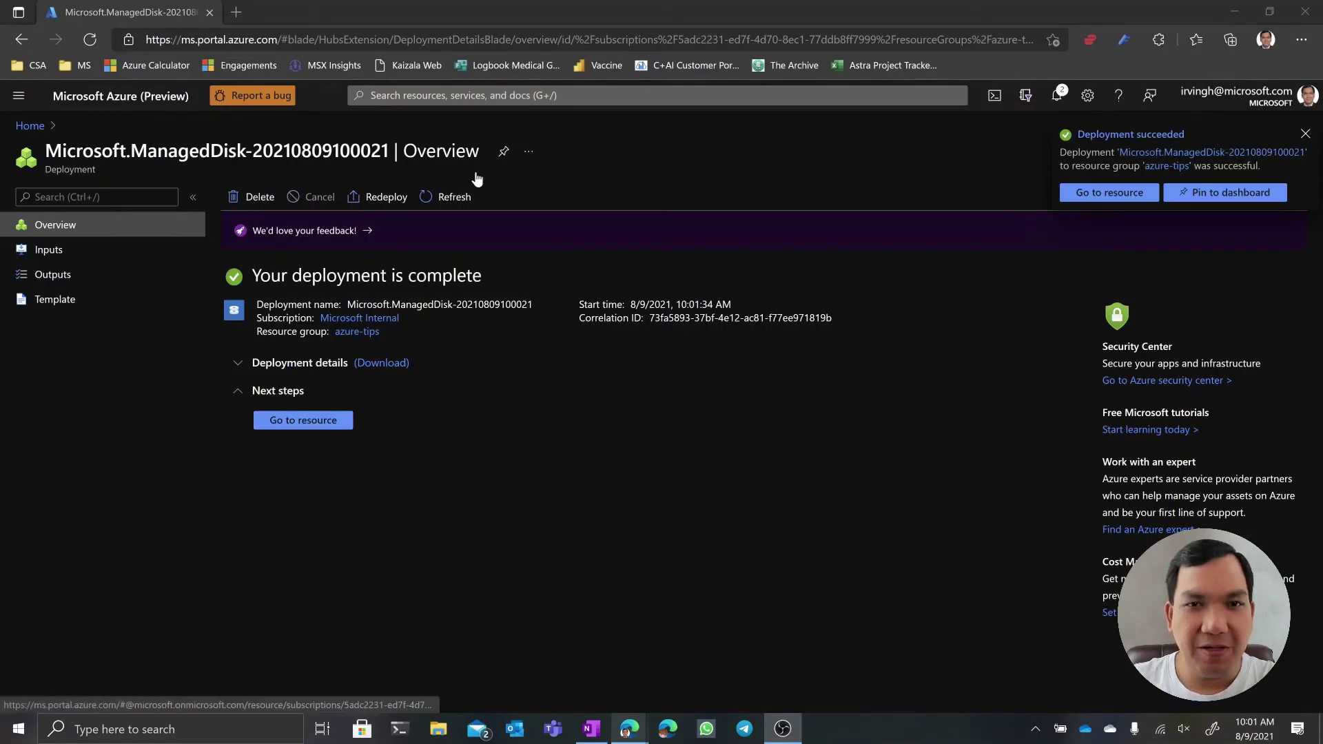
left_click(337, 424)
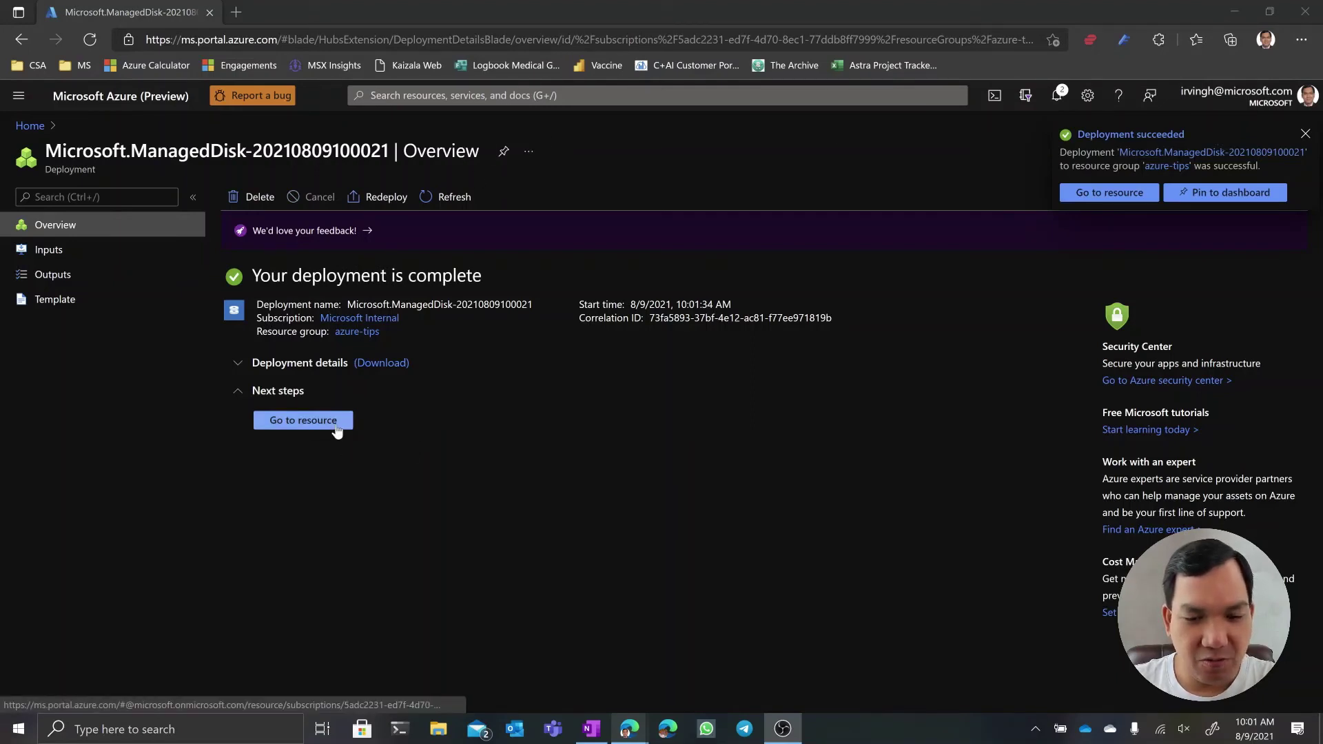